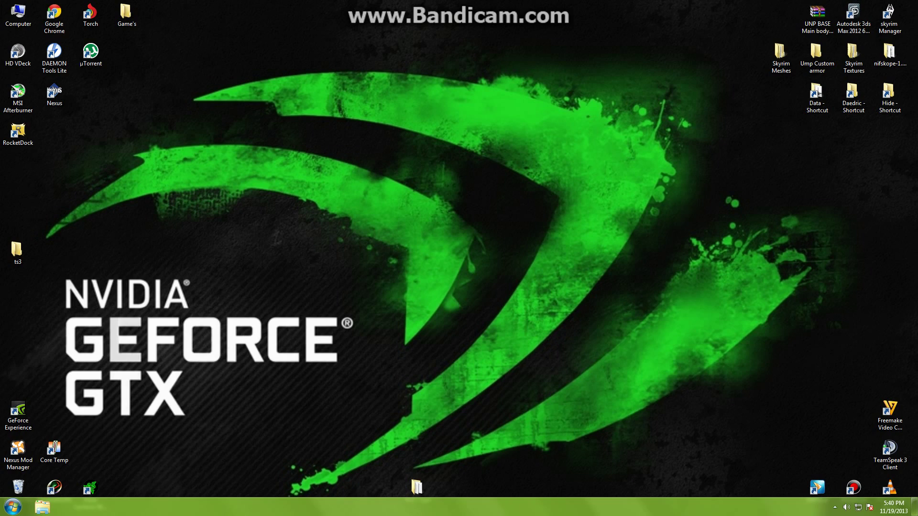
View the version information of the running TeamSpeak 3 Server, then close it.
left_click(834, 507)
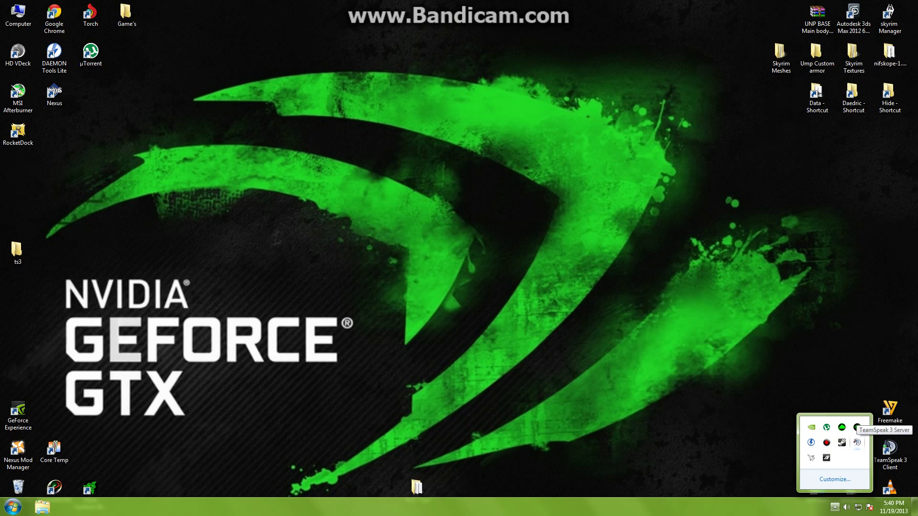
right_click(857, 443)
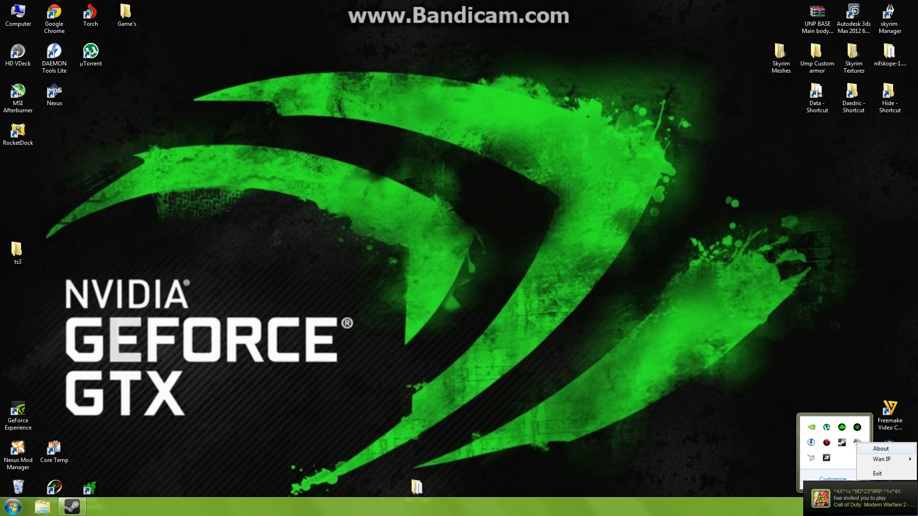
left_click(881, 448)
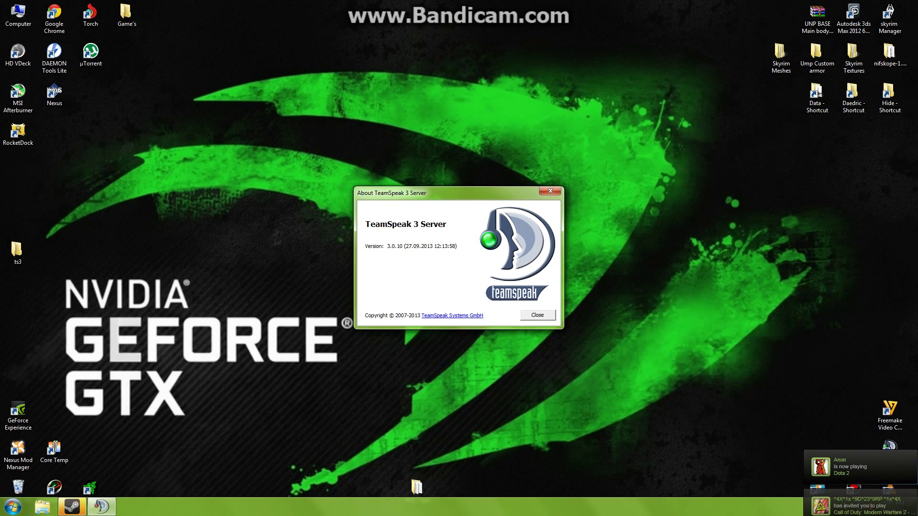
key("Escape")
Launch the TeamSpeak 3 Client and connect to the prefilled server address 105.227.161.199.
double_click(889, 450)
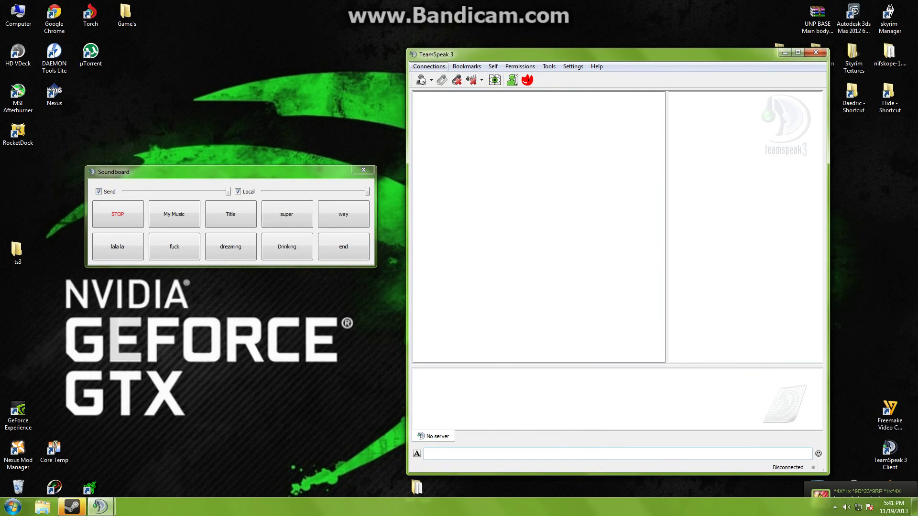
key("alt+c")
key("Return")
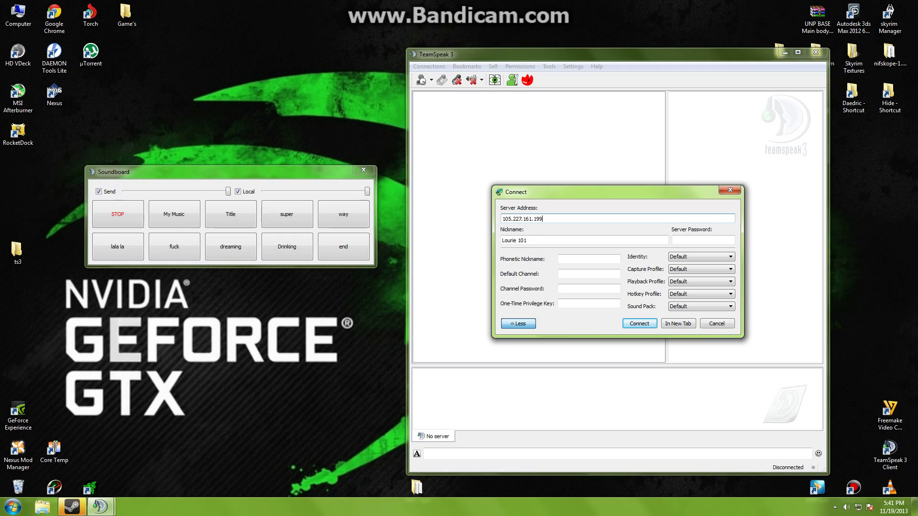
key("Return")
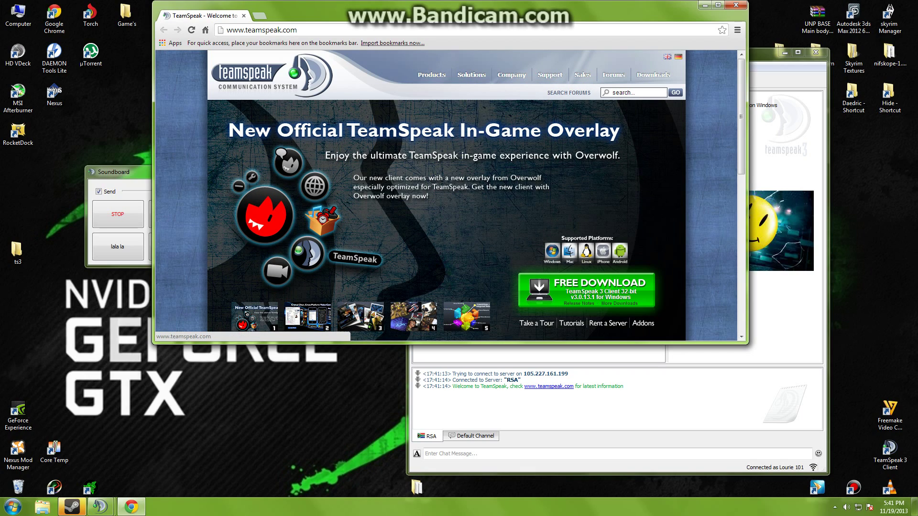
View the TeamSpeak 3 downloads page on teamspeak.com, then close the browser.
mouse_move(653, 74)
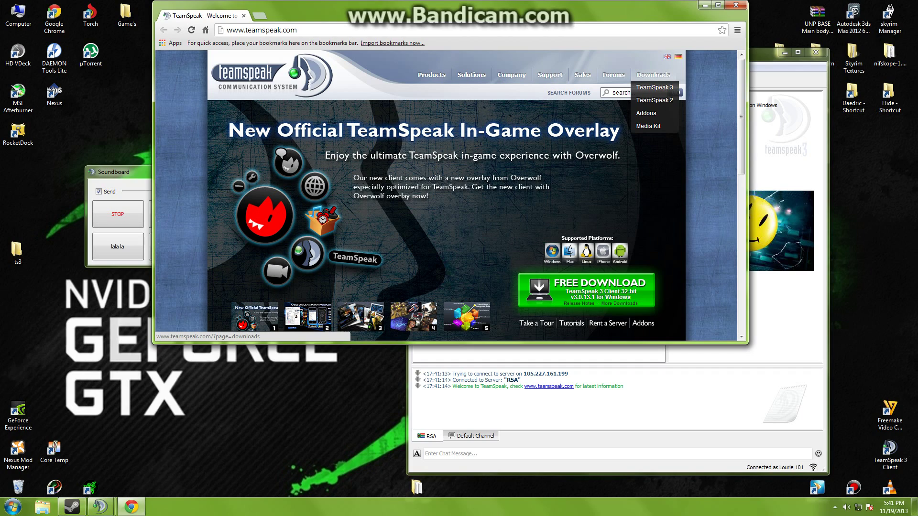
left_click(654, 87)
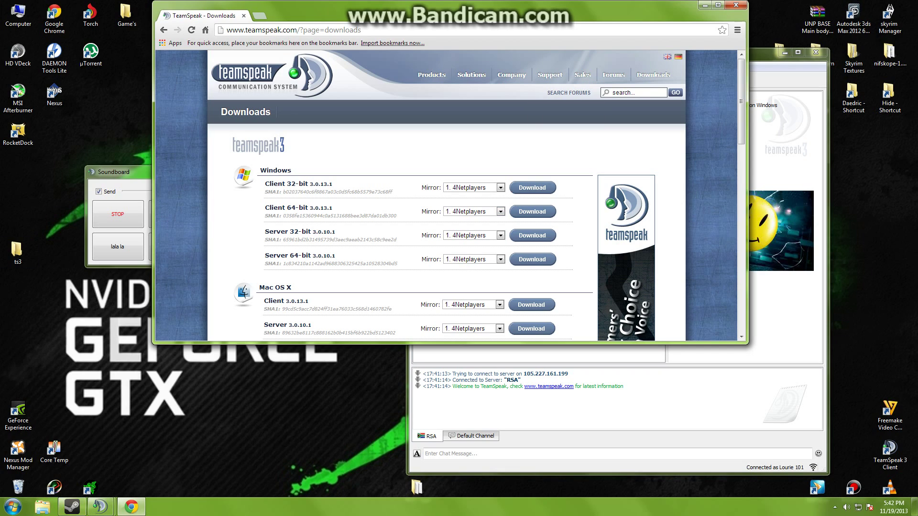
left_click(736, 6)
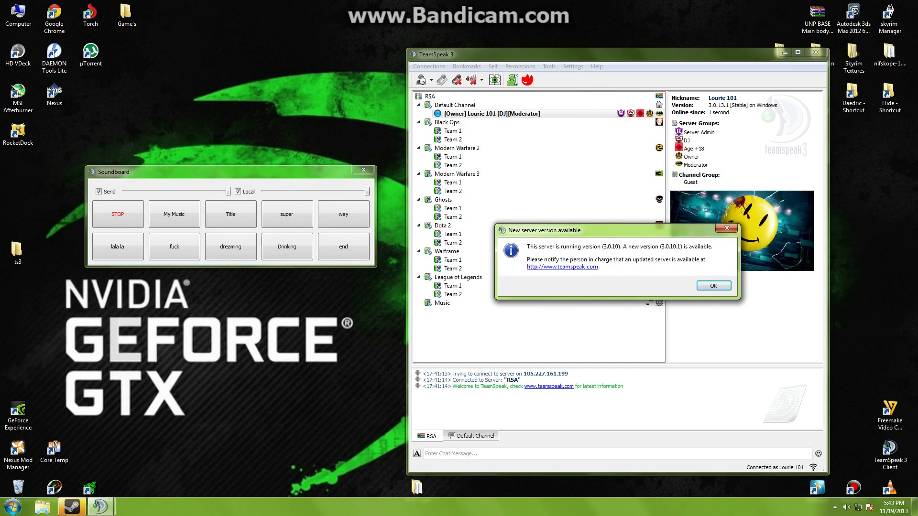
Close the TeamSpeak 3 client with its version notice and exit the running TeamSpeak 3 Server.
key("Return")
key("alt+F4")
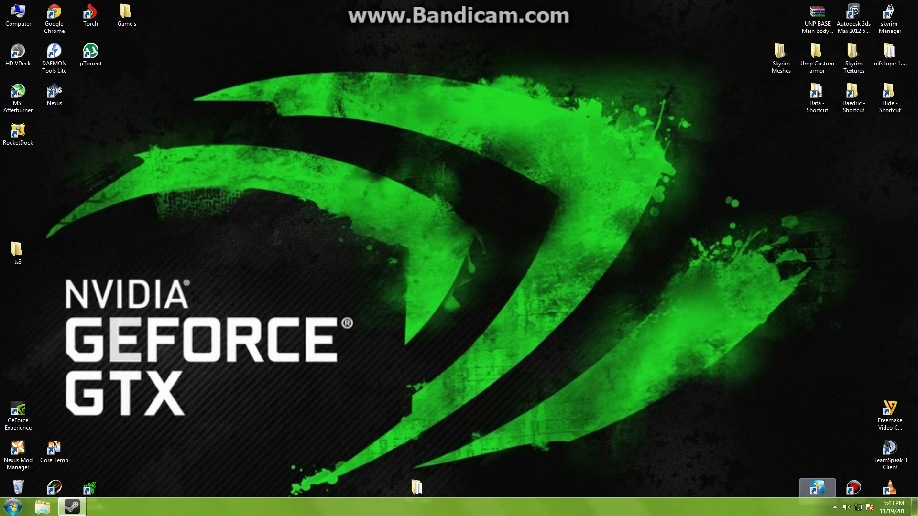
left_click(835, 507)
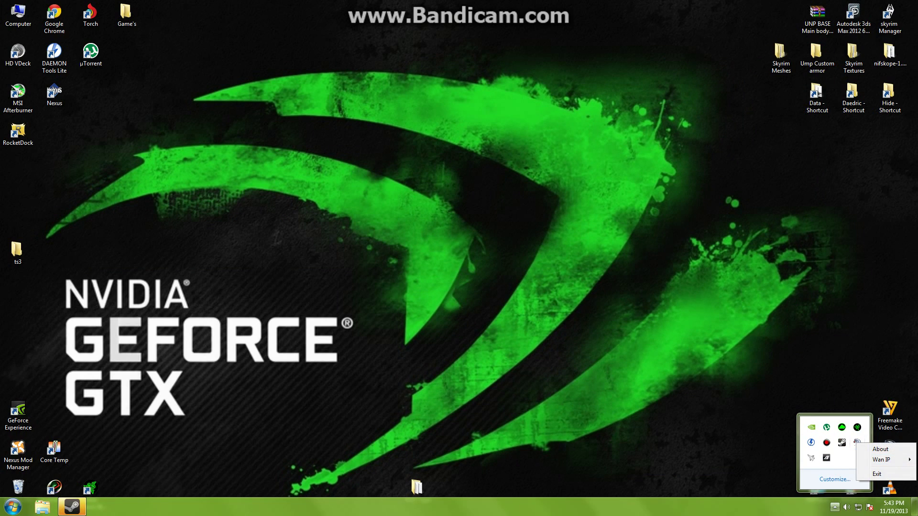
key("Escape")
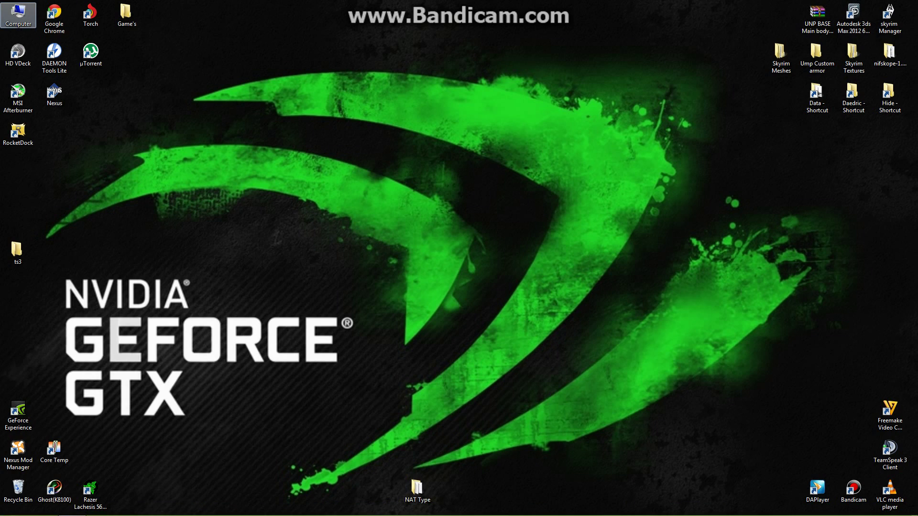
Open the existing server installation folder teamspeak3-server_win64 inside Programs on New Volume (F:).
double_click(18, 14)
double_click(583, 203)
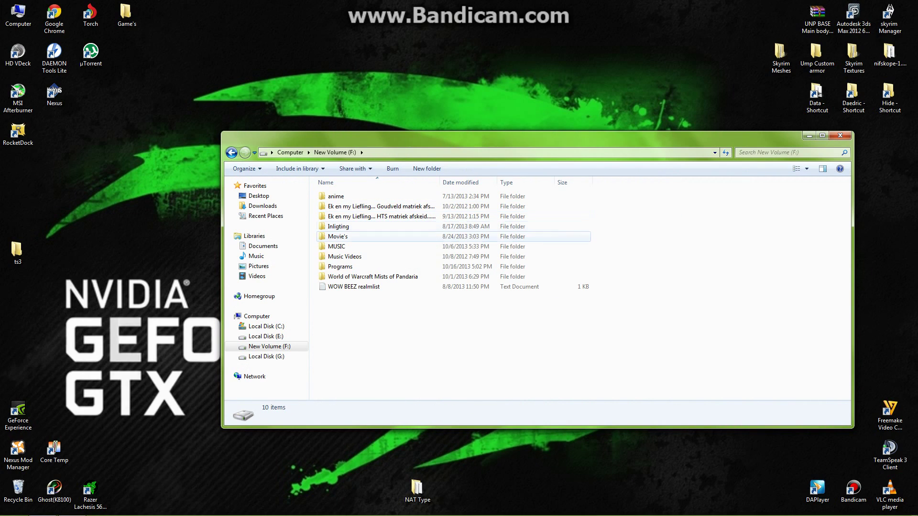
double_click(349, 266)
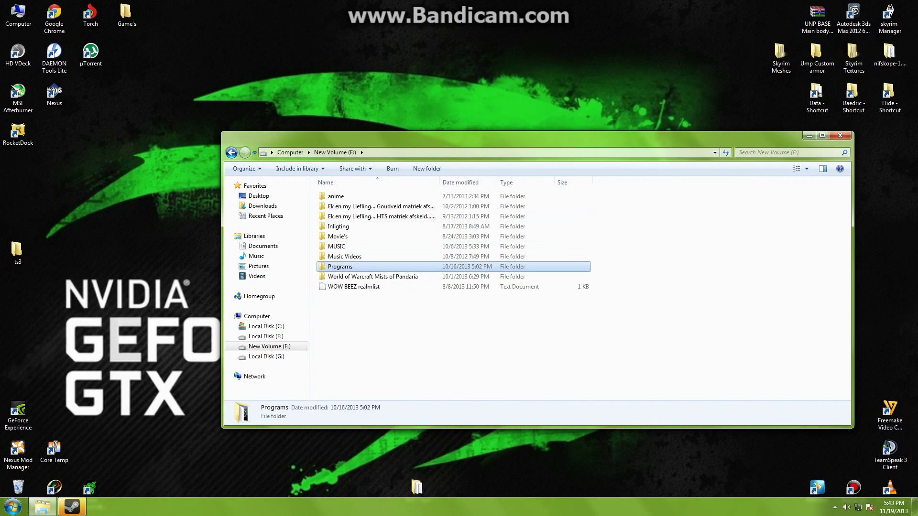
double_click(359, 316)
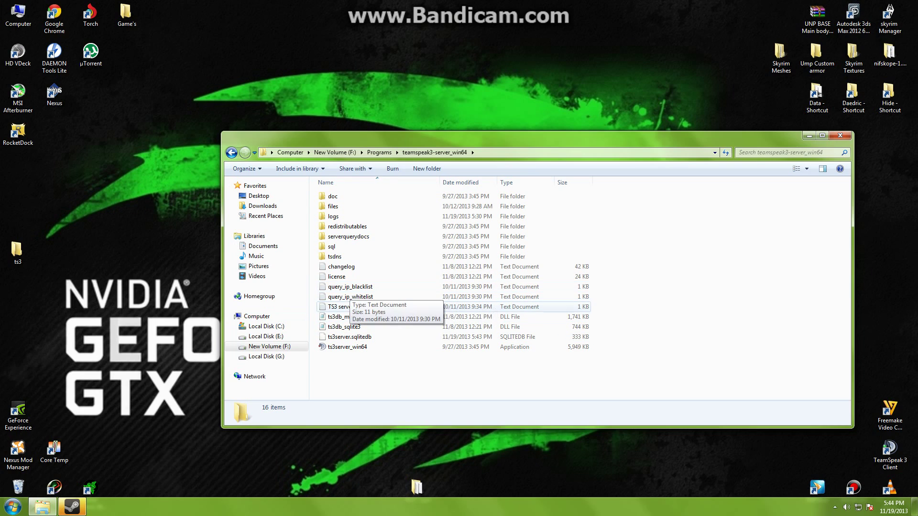
Copy all contents of the teamspeak3-server_win64 folder inside the desktop's ts3 folder, then close that window.
double_click(17, 249)
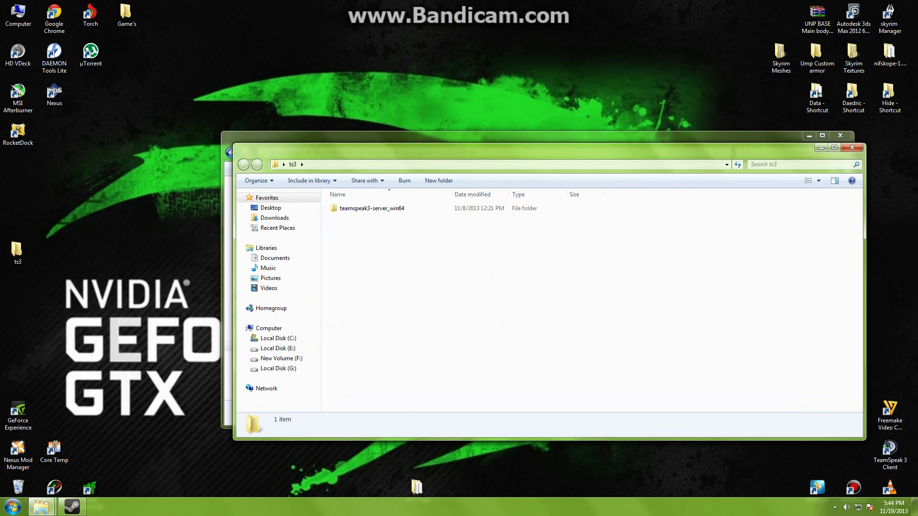
left_click_drag(478, 148, 387, 92)
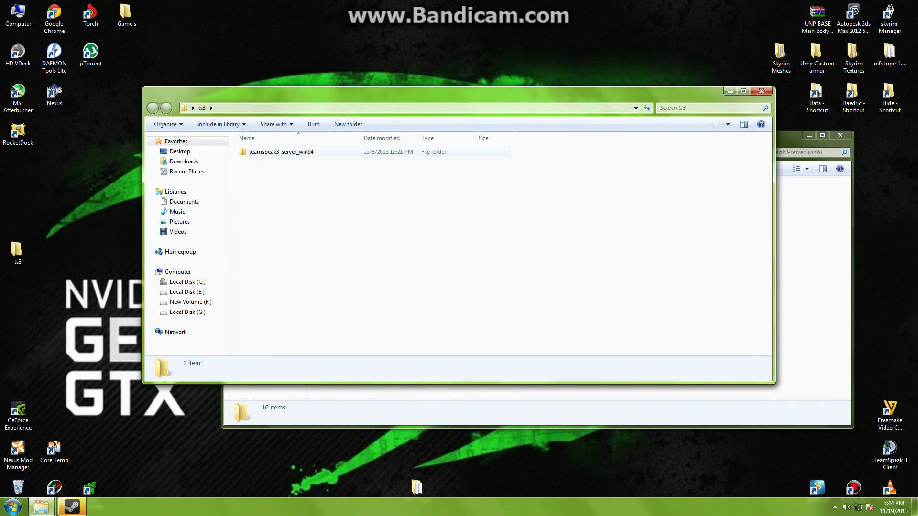
double_click(281, 152)
left_click_drag(312, 285, 262, 152)
right_click(264, 152)
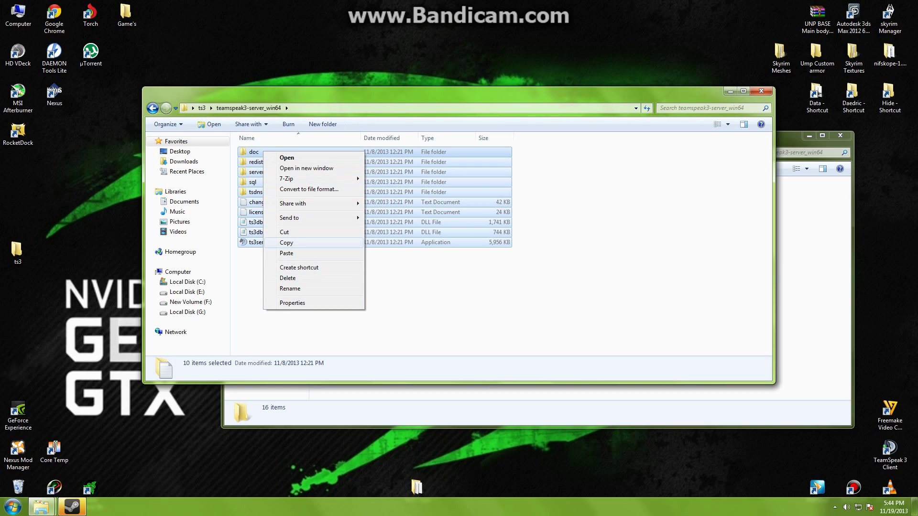
left_click(286, 242)
left_click(761, 91)
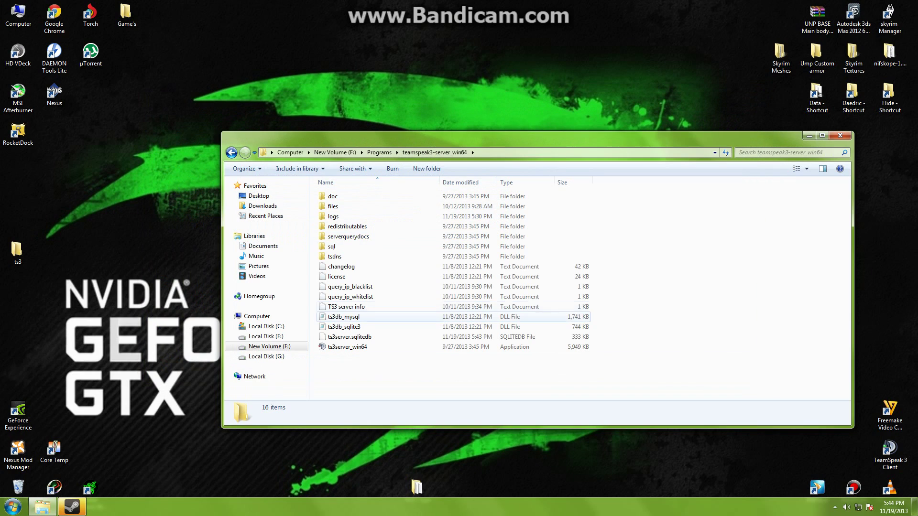
Paste the copied files into the teamspeak3-server_win64 installation folder, merging all folders and replacing all existing files.
right_click(711, 261)
left_click(733, 325)
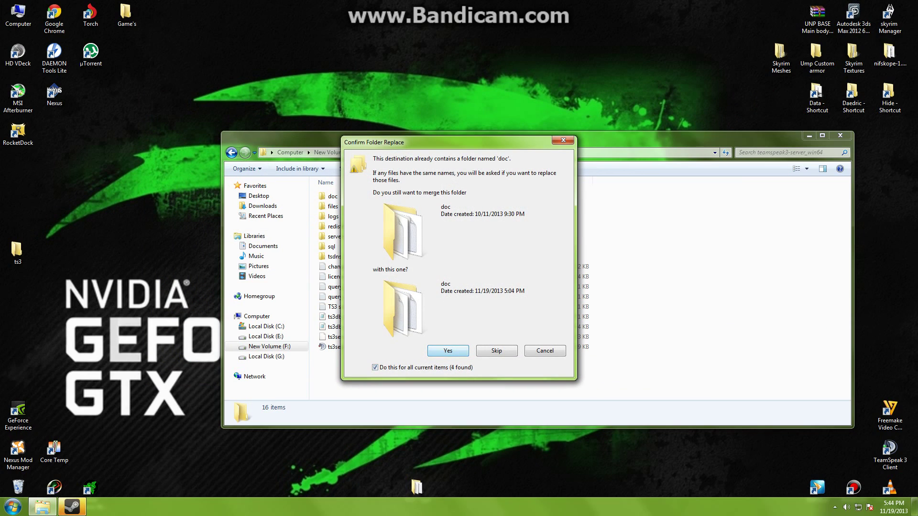
key("Return")
key("alt+d")
key("Return")
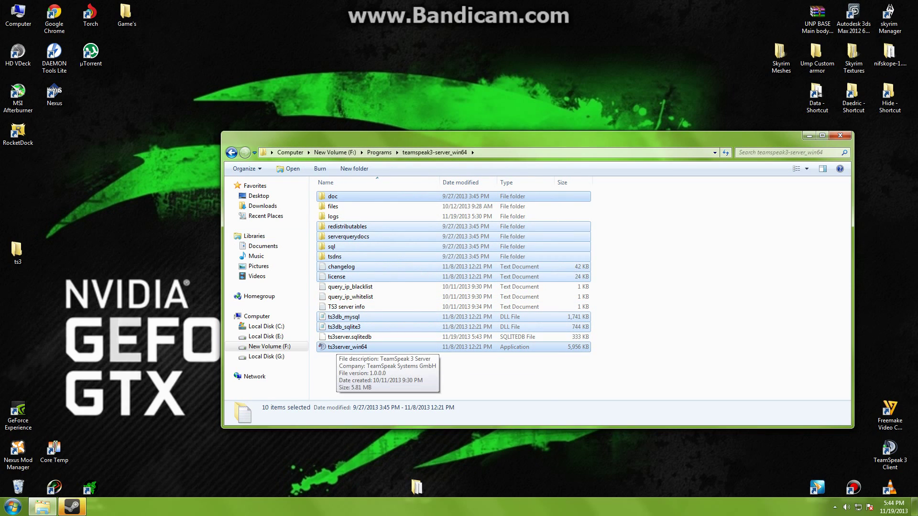
Start ts3server_win64 from the installation folder and check the running server's version information.
left_click(340, 347)
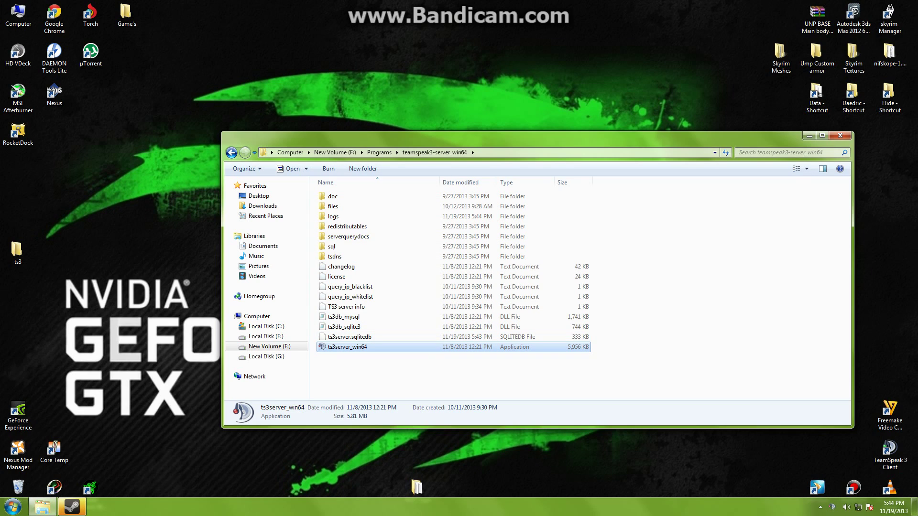
left_click(840, 136)
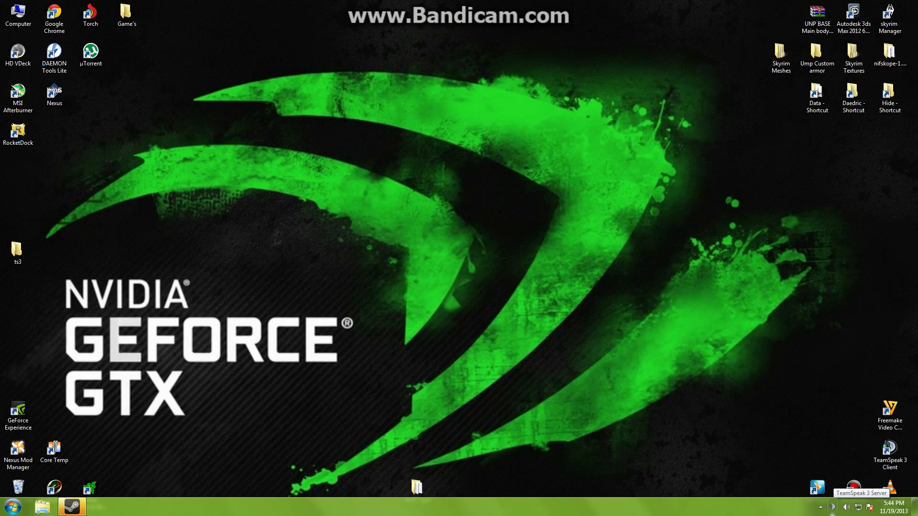
right_click(832, 507)
left_click(855, 476)
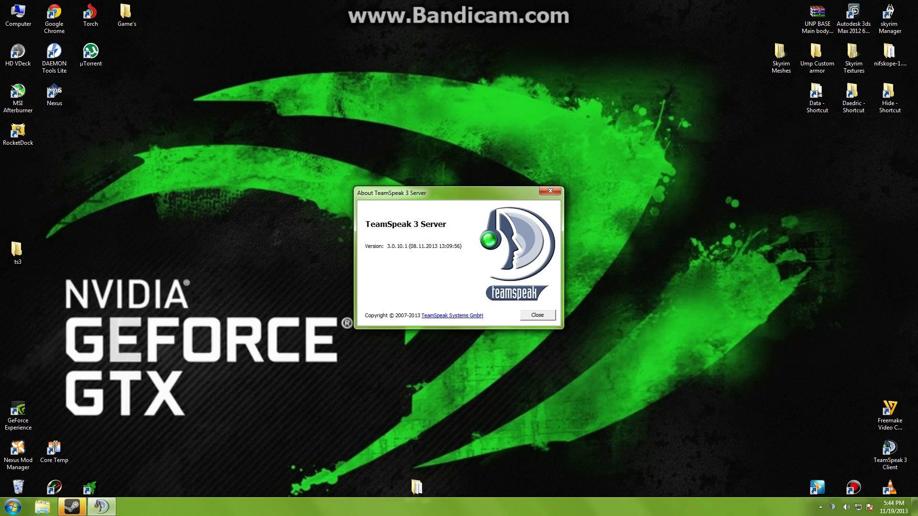
left_click(537, 315)
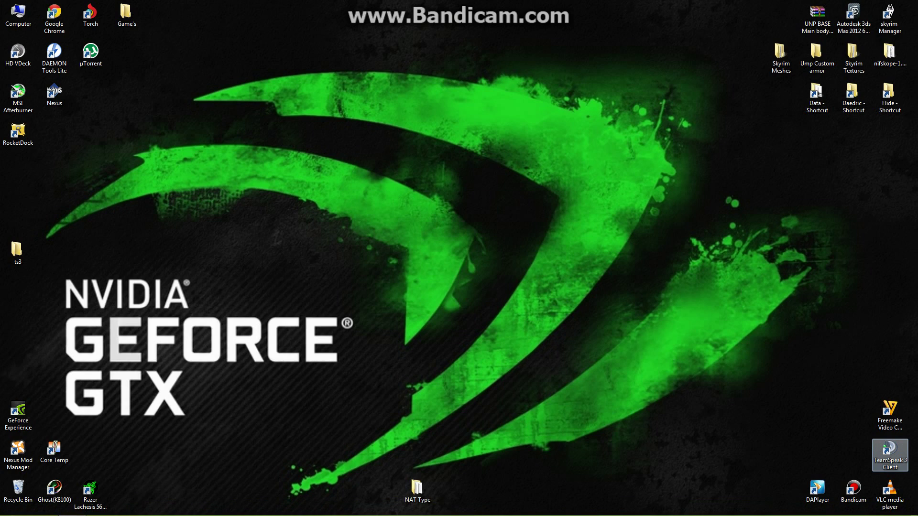
Reopen the TeamSpeak 3 Client and reconnect to the server at 105.227.161.199.
double_click(889, 451)
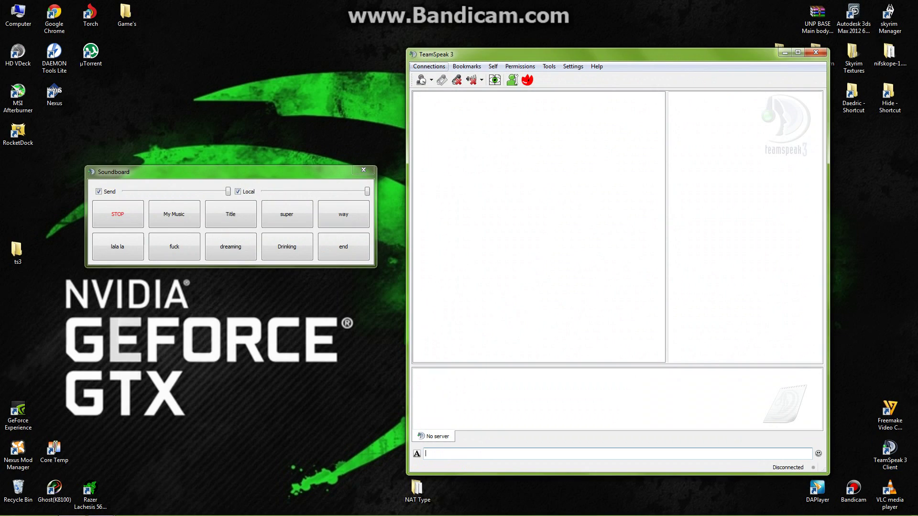
left_click(466, 66)
left_click(430, 75)
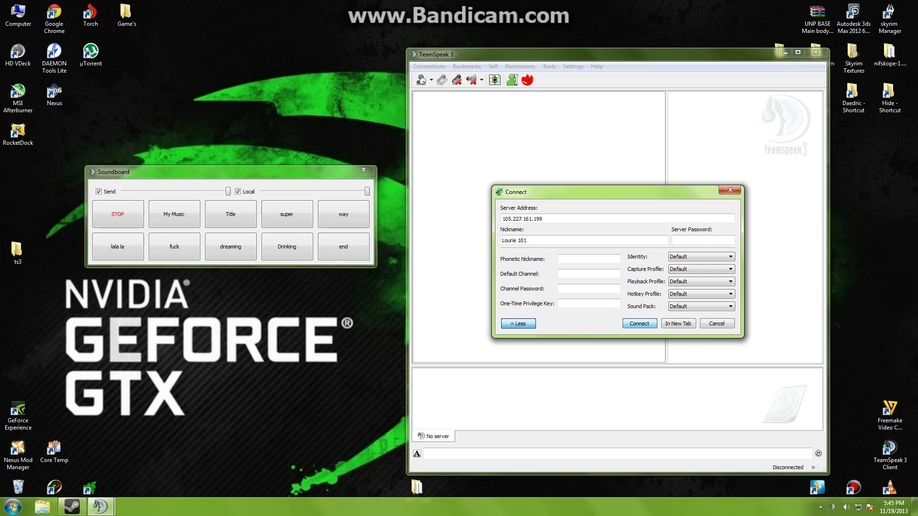
key("Return")
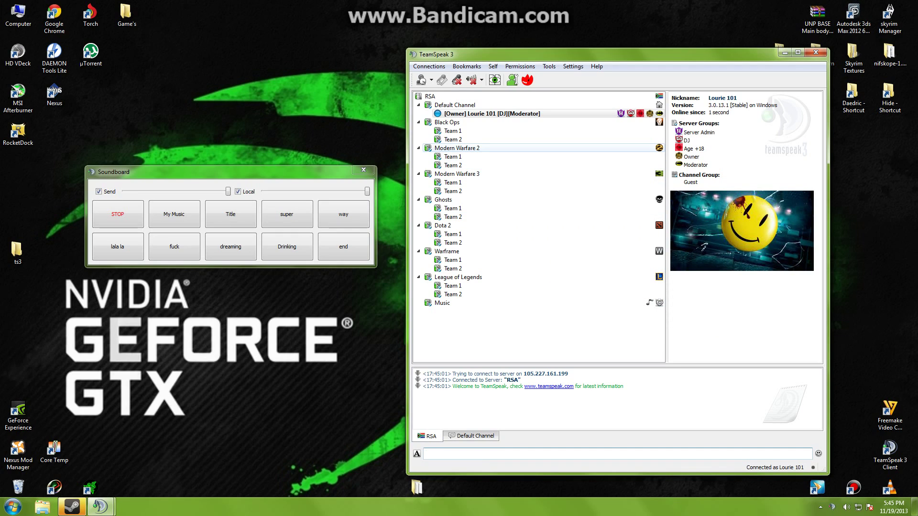